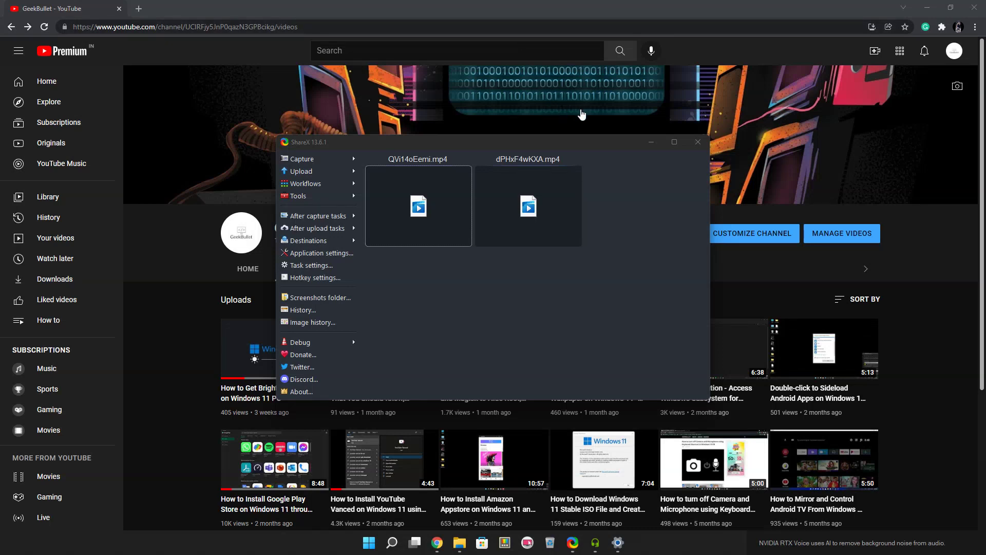
Step: Minimize ShareX, restore down the Chrome YouTube window, then minimize Chrome to show the desktop
click(651, 142)
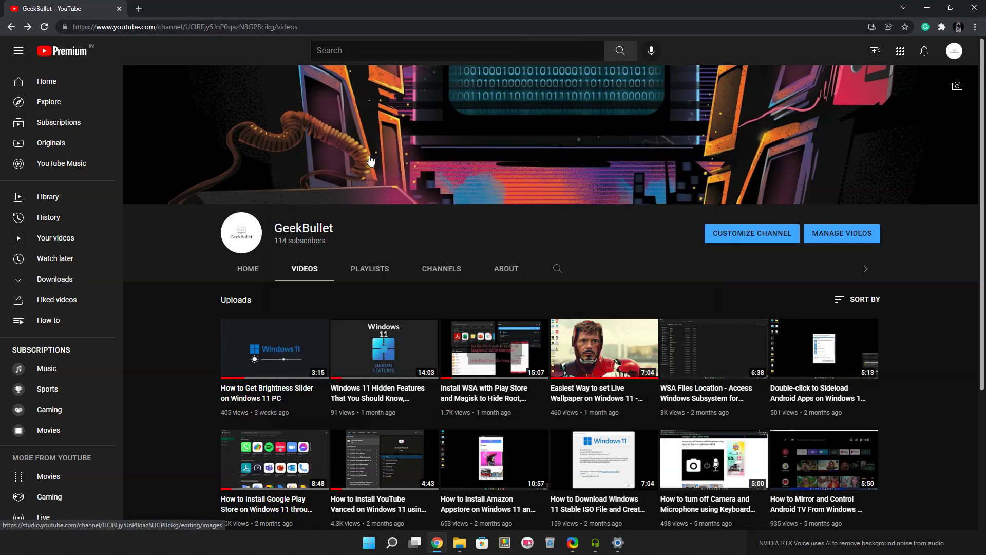
drag(483, 8, 434, 42)
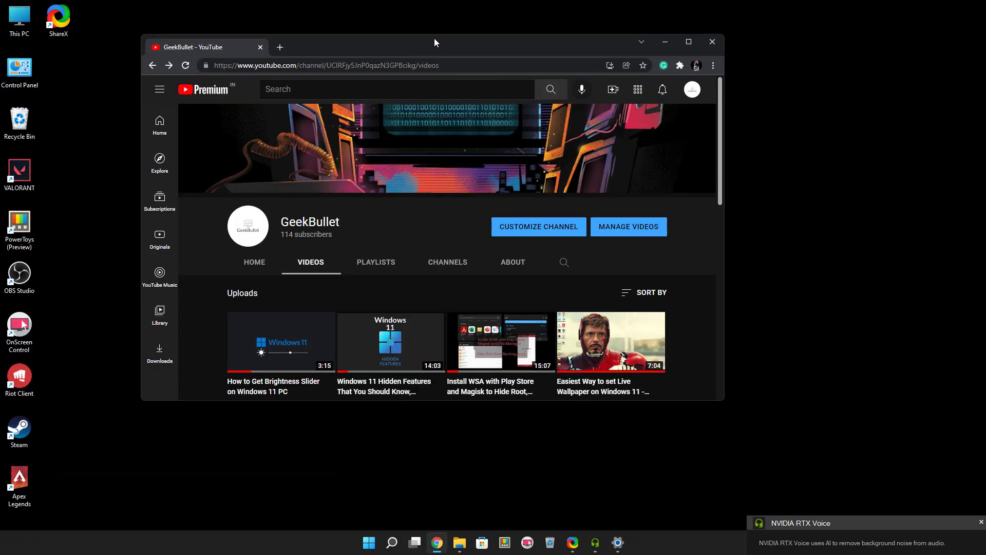
click(664, 42)
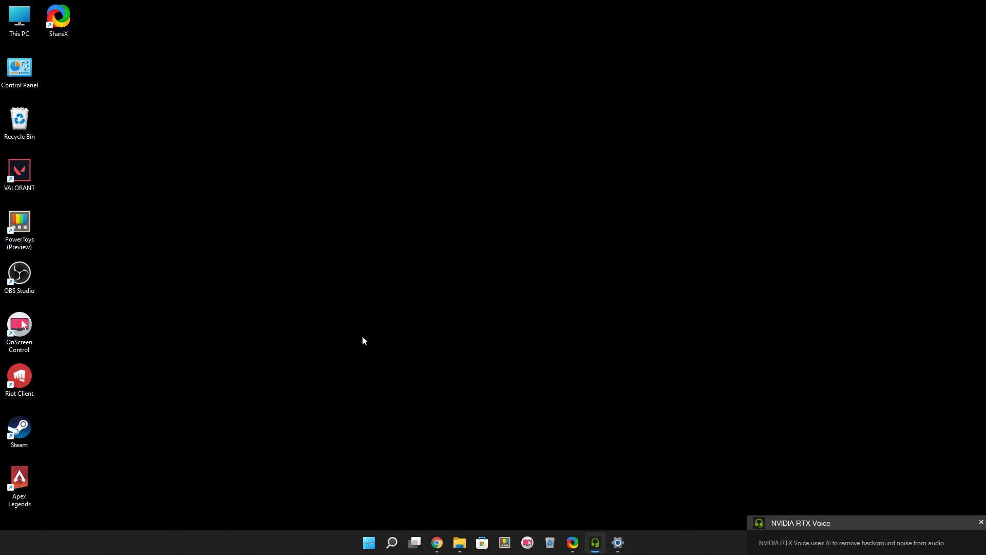
right_click(275, 545)
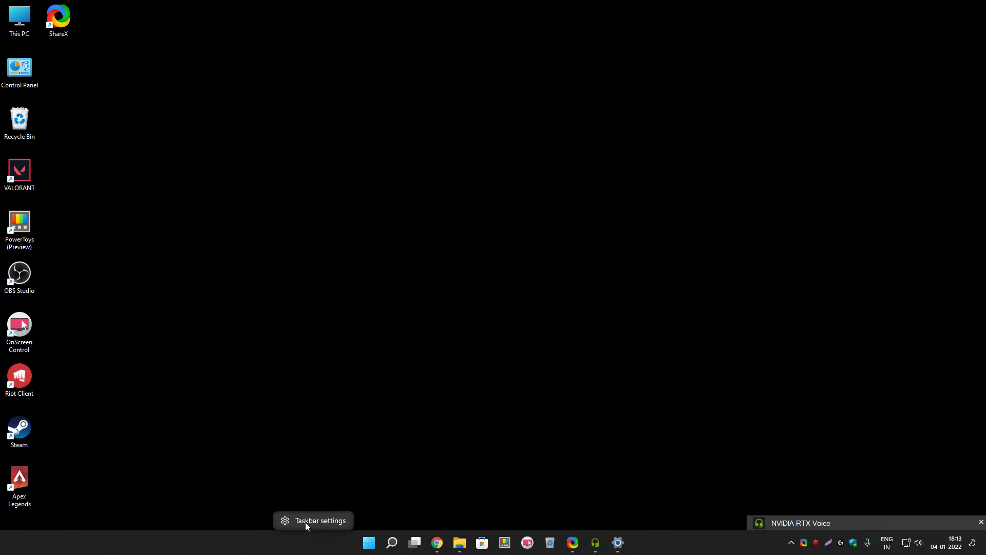
click(306, 521)
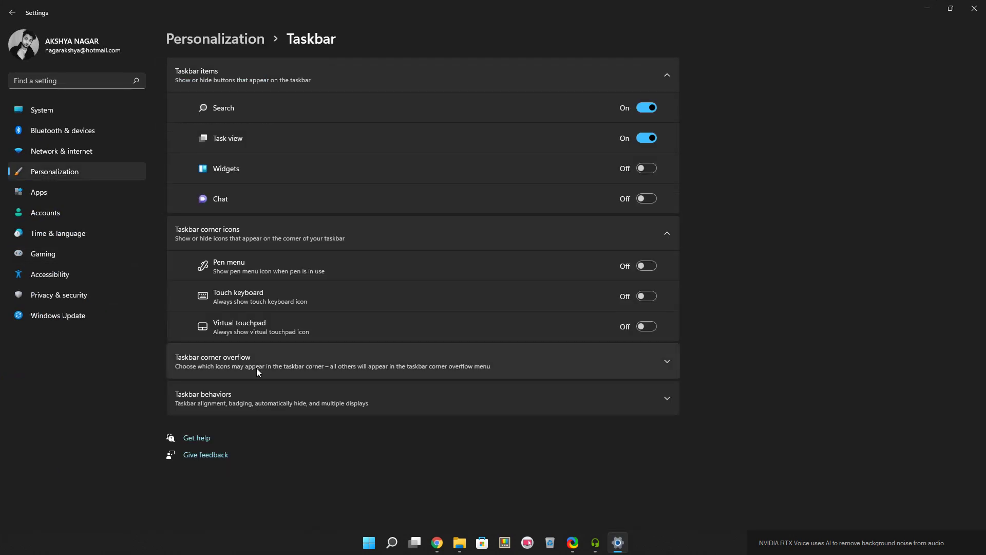
click(266, 406)
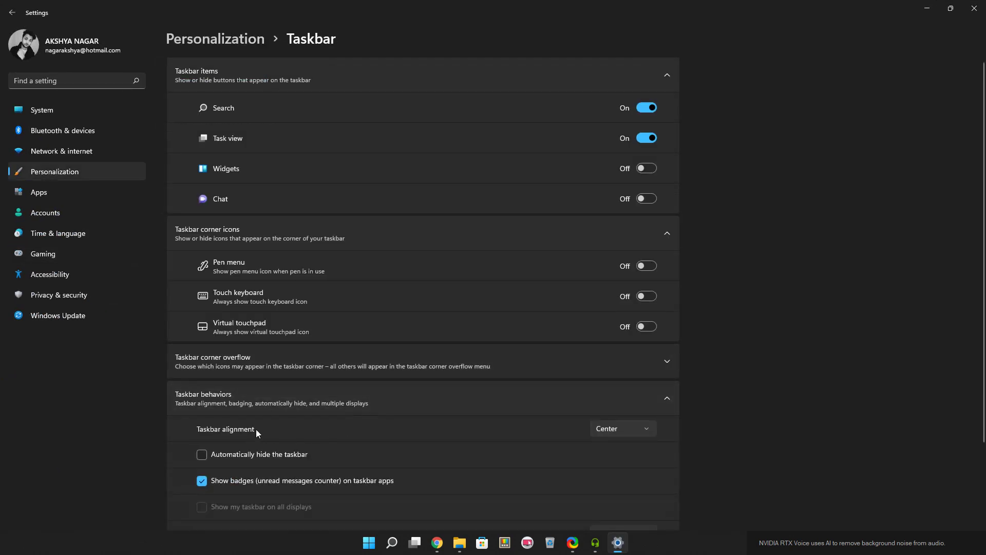
click(618, 427)
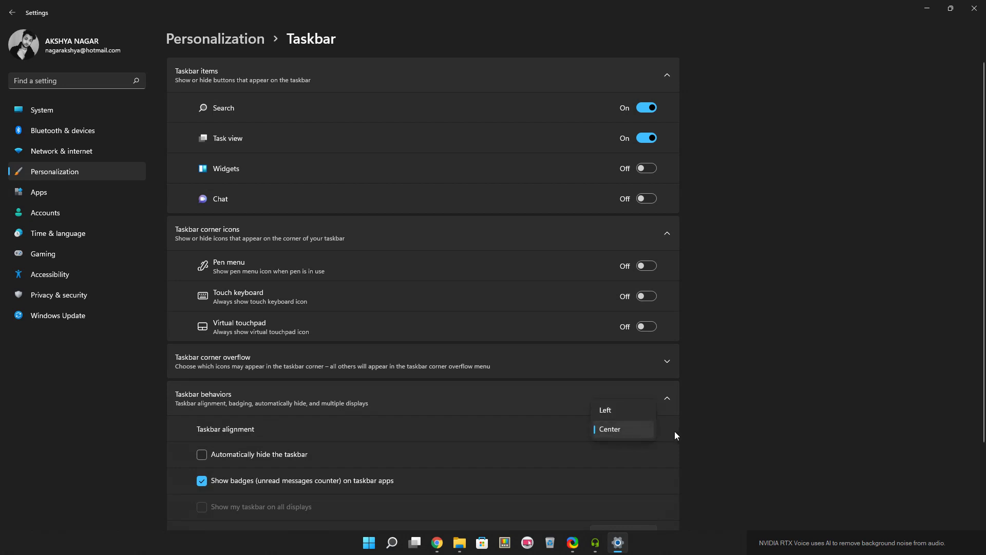
click(624, 409)
click(628, 429)
click(620, 446)
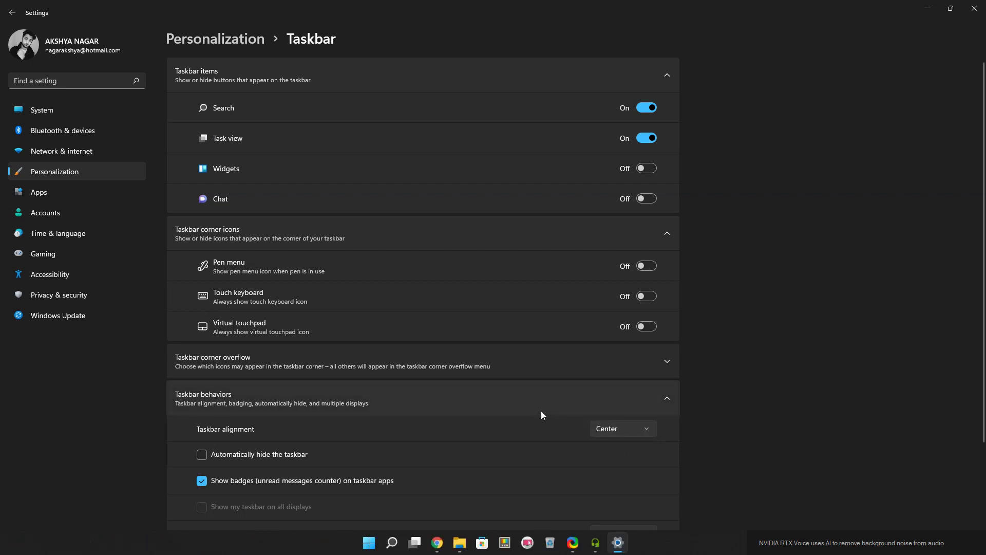
click(926, 6)
drag(1, 524, 276, 461)
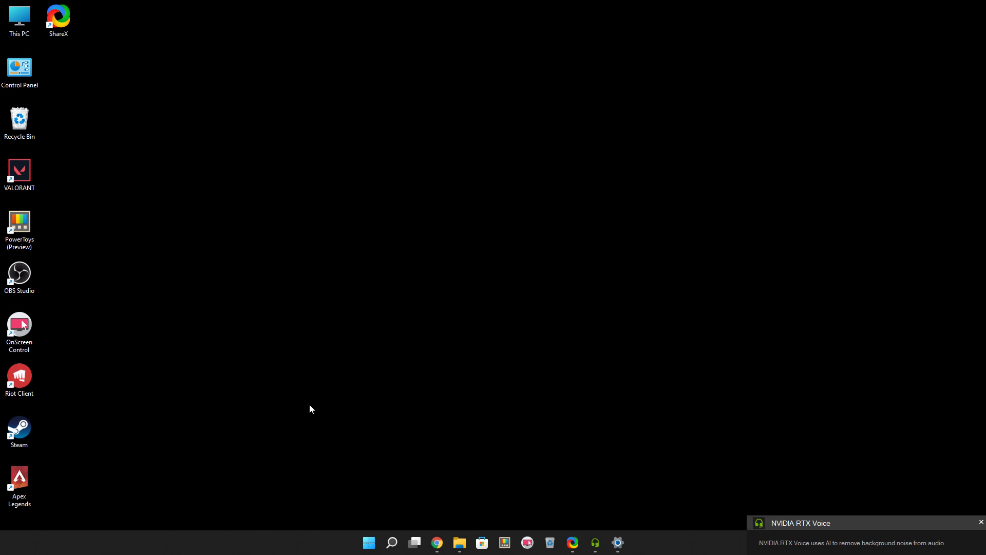
Step: Launch Task Manager from the Start right-click menu and show the Performance CPU graph, then minimize it
right_click(366, 543)
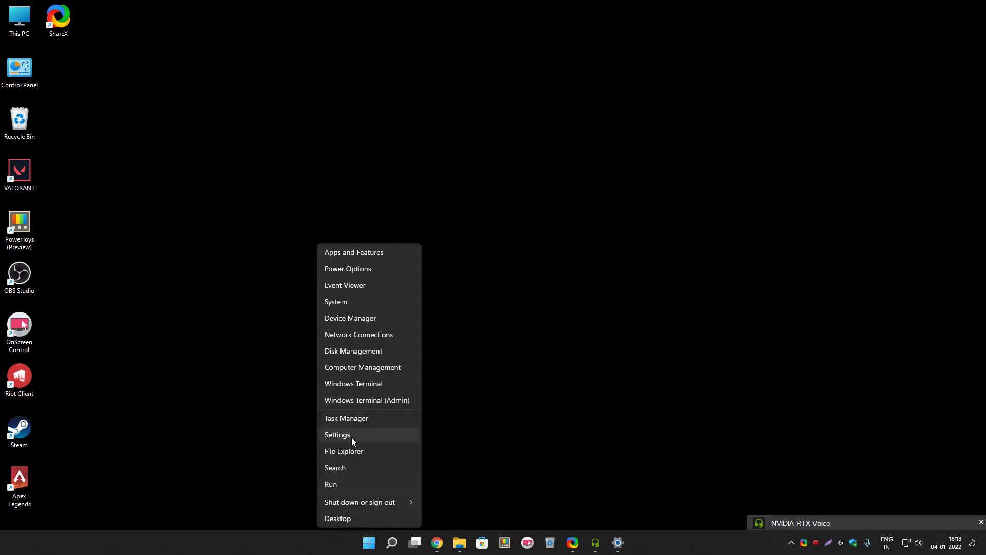
click(365, 417)
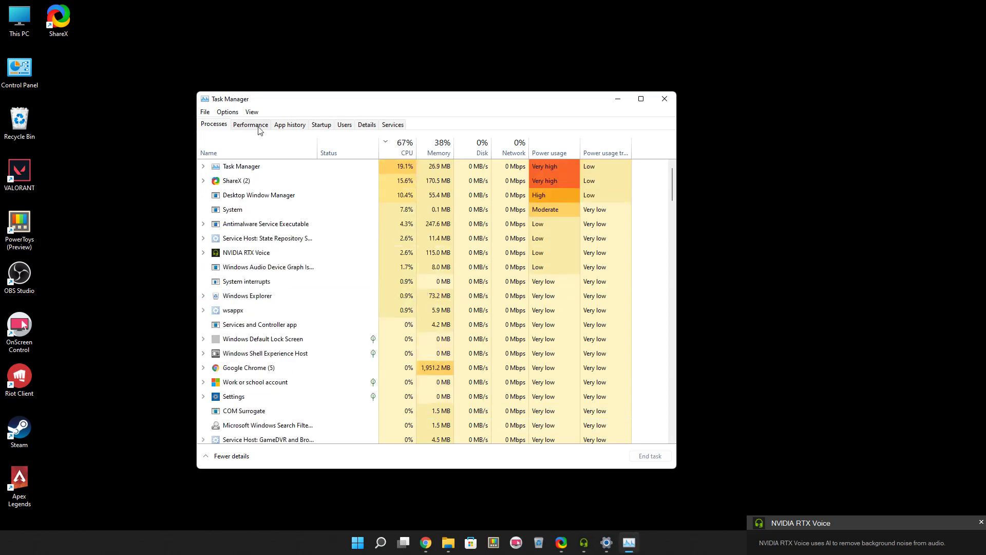
click(259, 126)
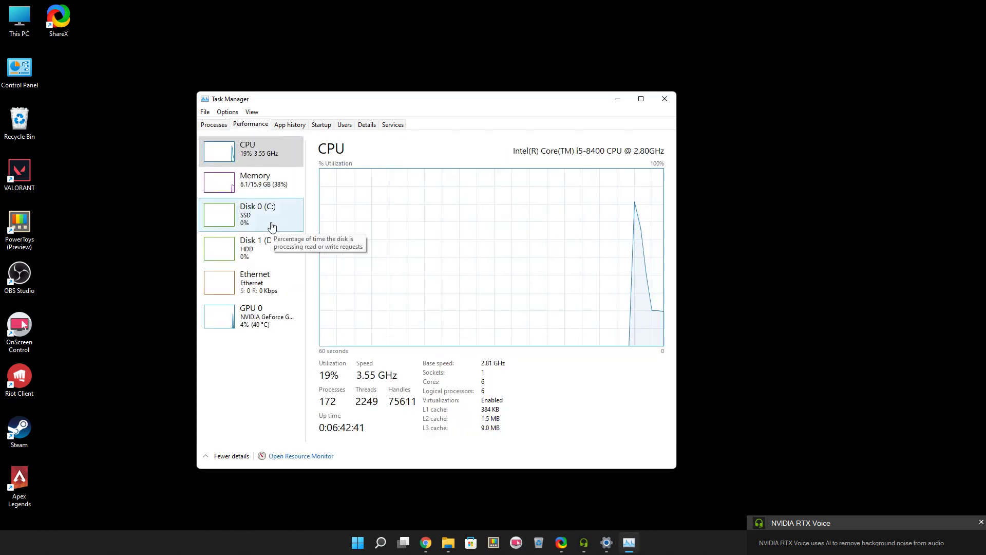
click(259, 193)
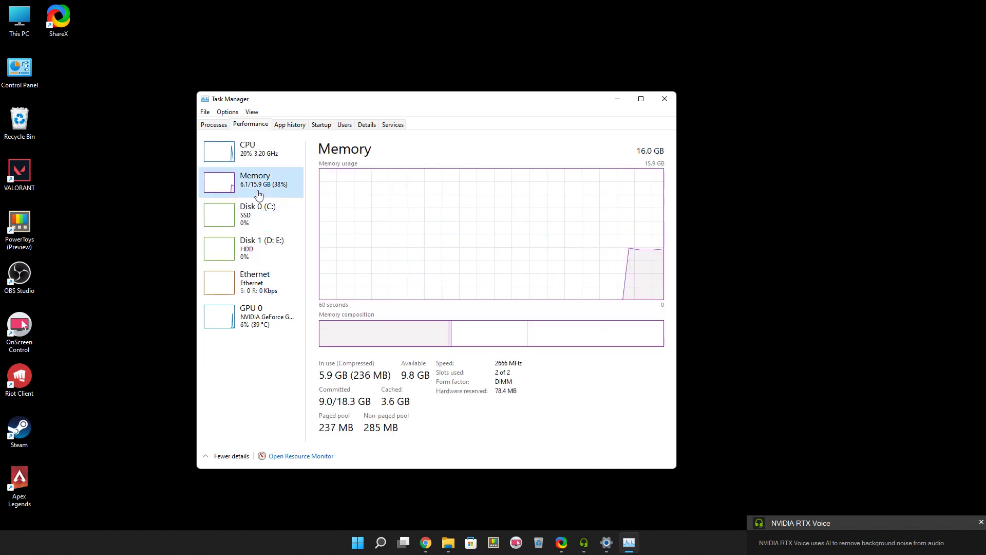
click(272, 152)
click(269, 172)
click(259, 153)
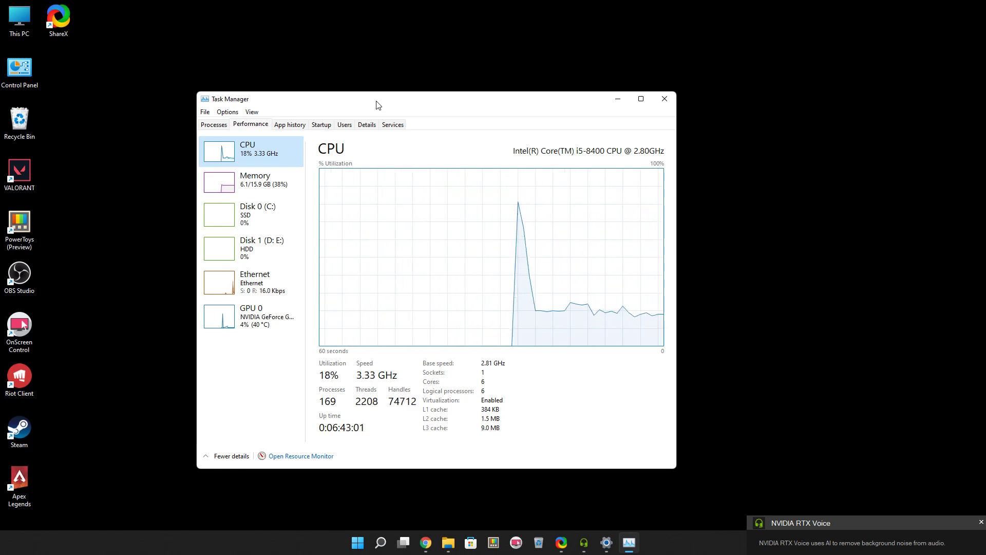
click(618, 101)
Step: Open Settings > Gaming > Xbox Game Bar, then minimize the Settings window
click(358, 543)
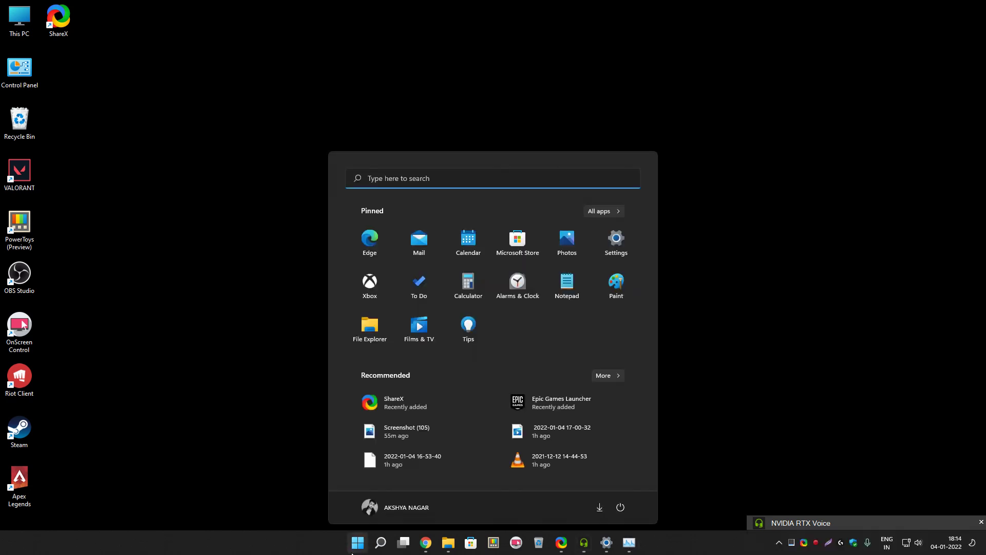
click(615, 241)
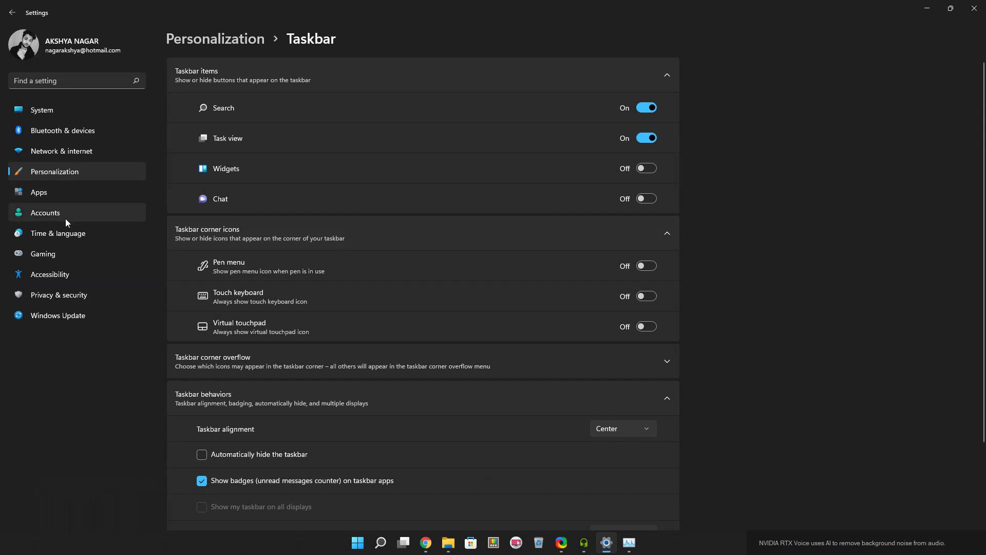
click(56, 251)
click(254, 76)
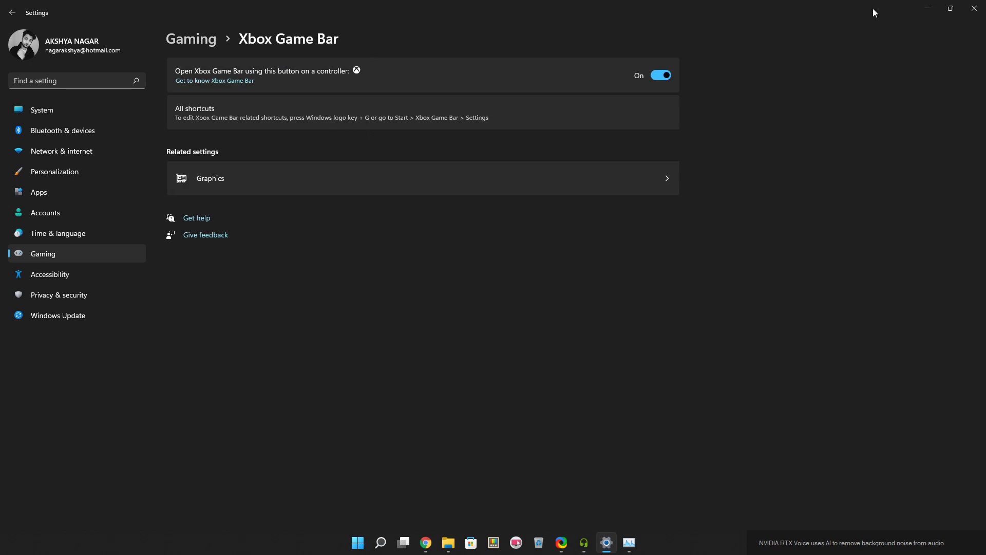
click(927, 8)
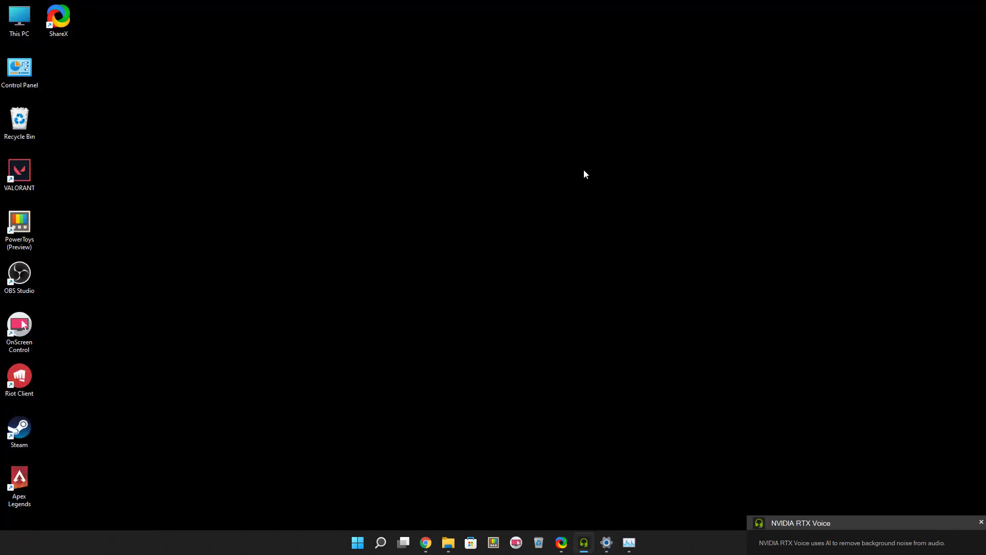
Step: Bring up Game Bar with Win+G, close Performance options, and toggle the Performance widget off and on
key(super+g)
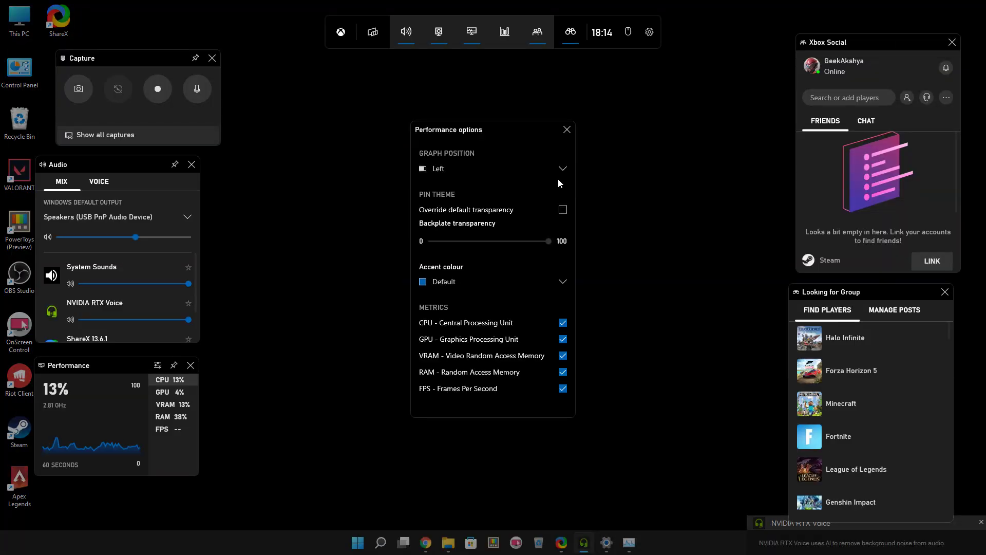
click(568, 129)
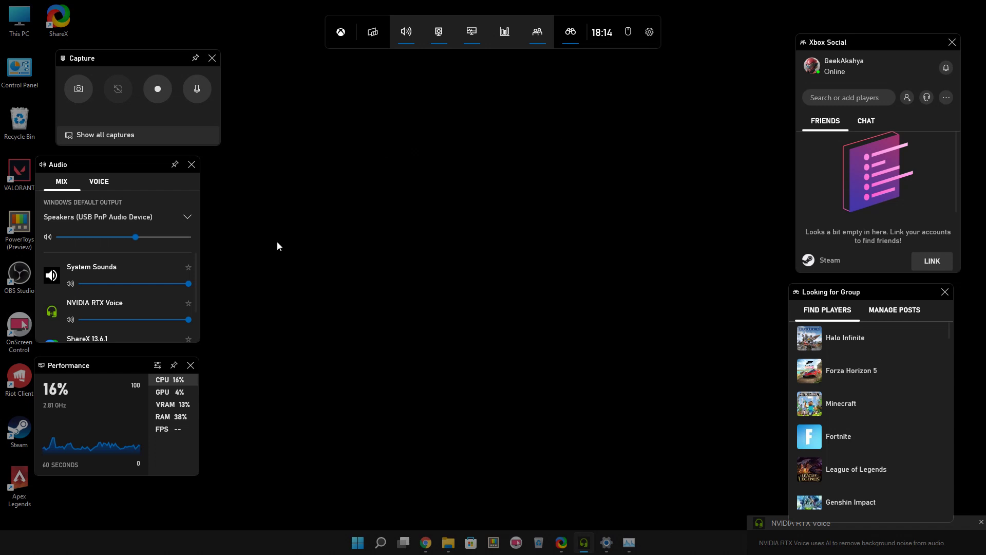
mouse_move(115, 368)
mouse_down()
mouse_move(433, 158)
mouse_move(259, 373)
mouse_move(107, 361)
mouse_up()
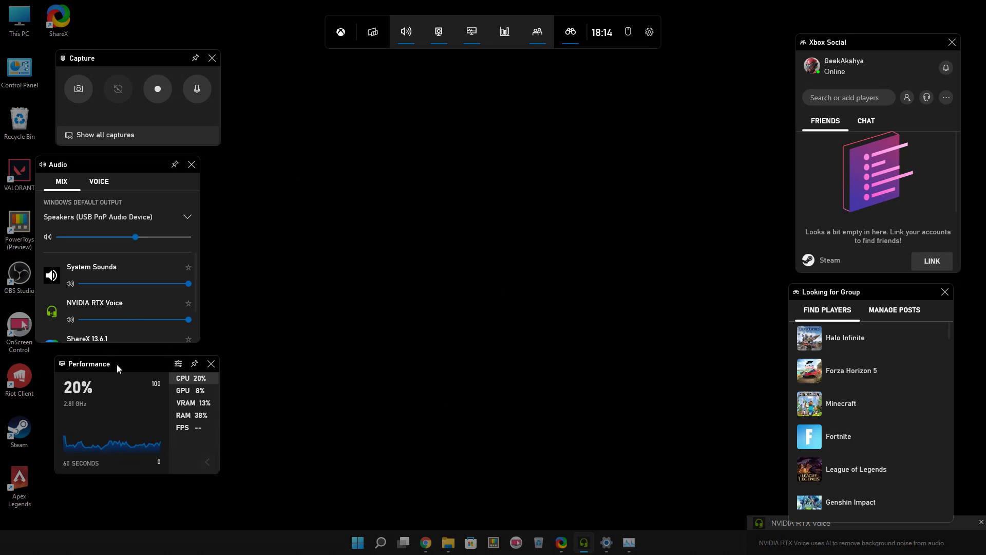
click(477, 36)
click(480, 35)
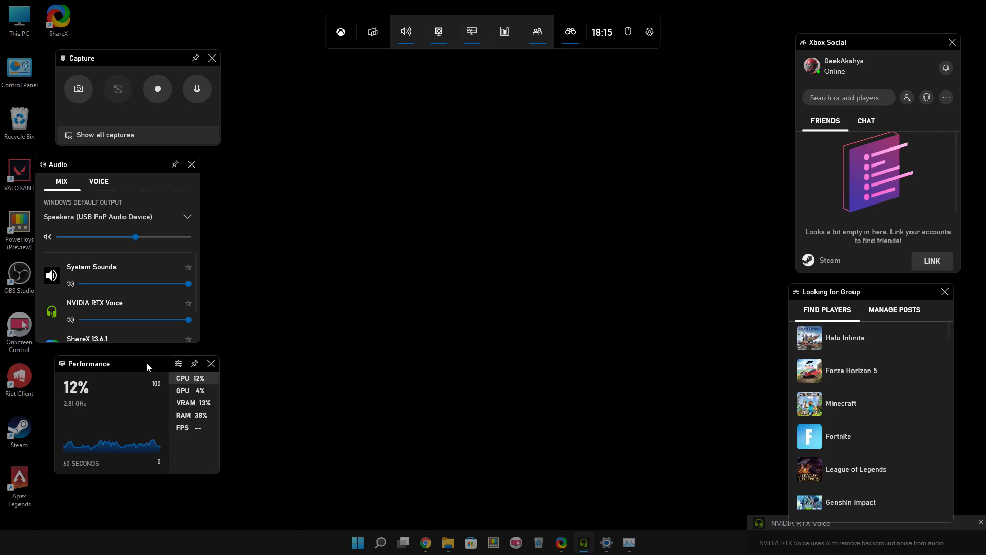
Step: In Performance options, set Graph position to Bottom, enable Override default transparency, keep Accent colour Default
click(179, 365)
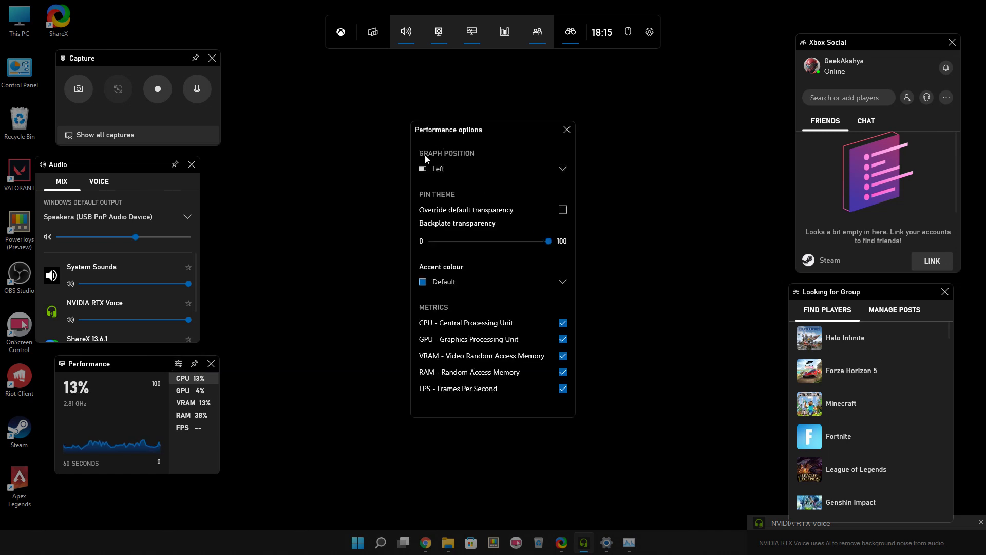
click(479, 165)
click(473, 150)
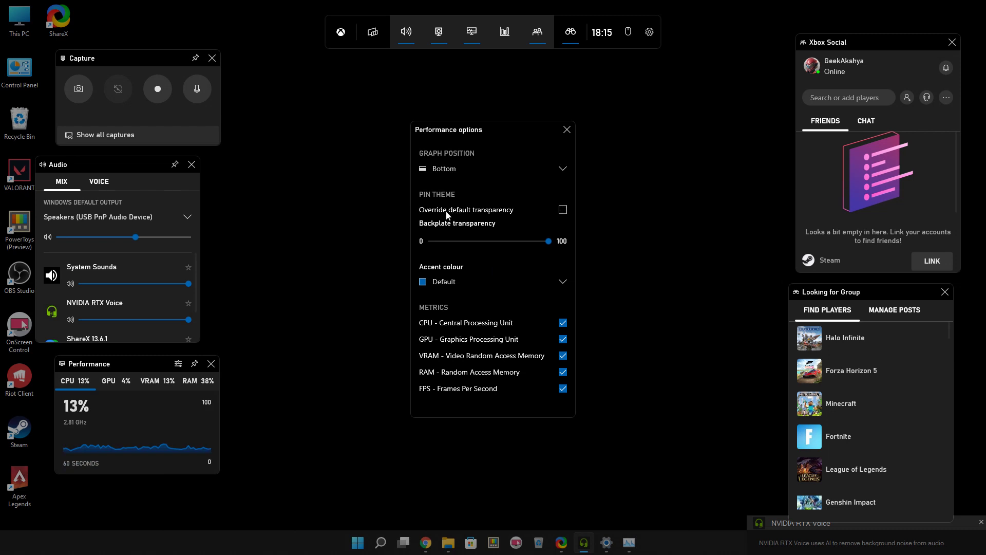
click(565, 210)
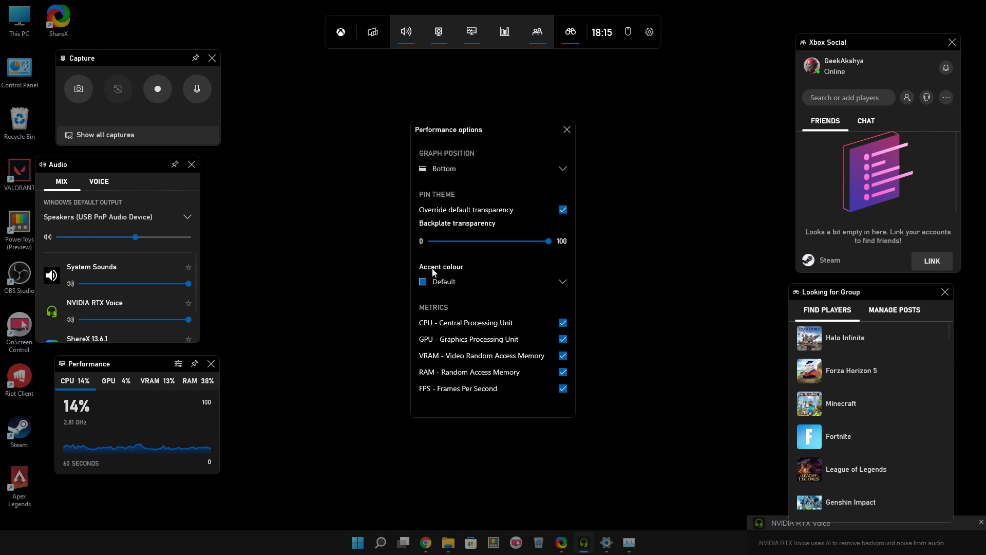
click(474, 282)
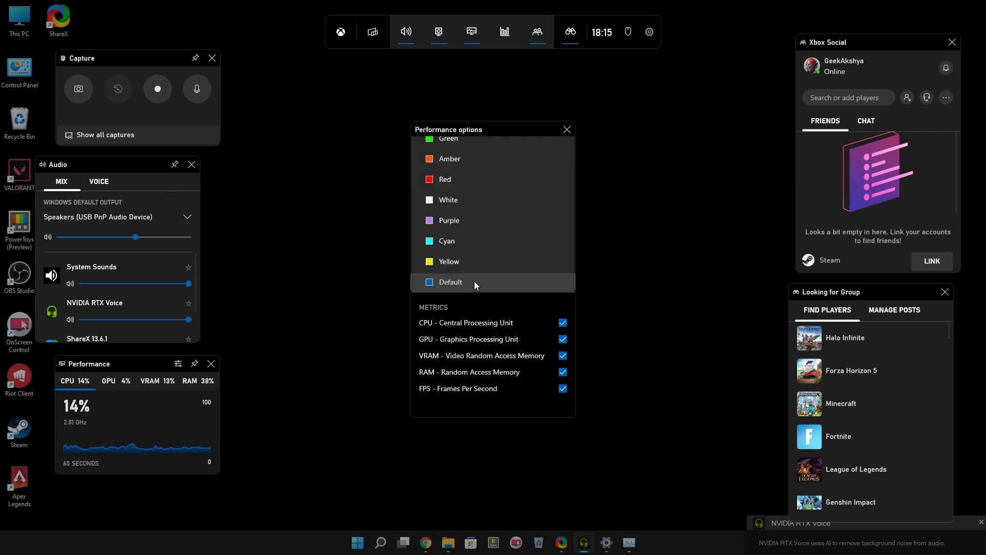
click(474, 282)
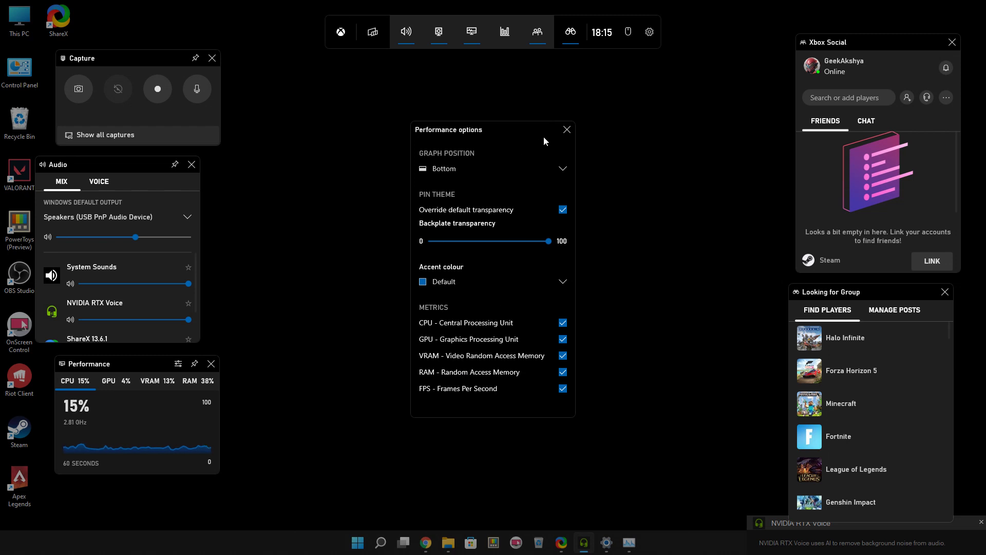
click(567, 129)
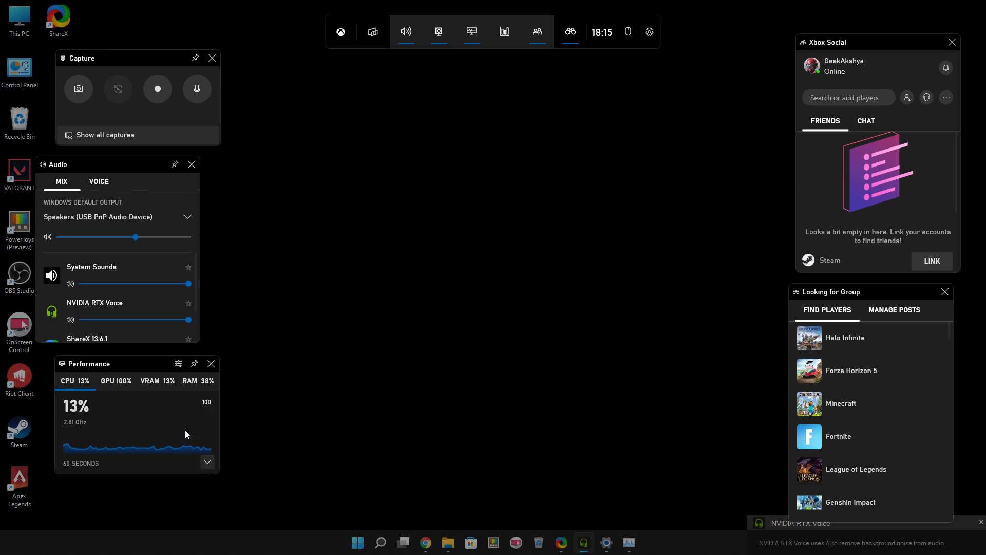
Step: Collapse the Performance widget's chart and drag it to the bottom-left corner over the taskbar
drag(100, 368, 338, 211)
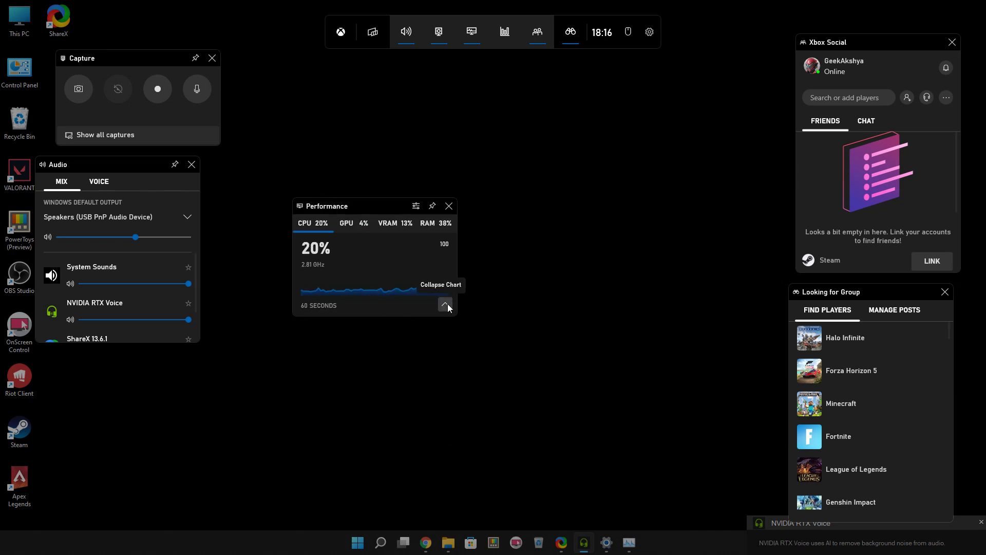
click(445, 304)
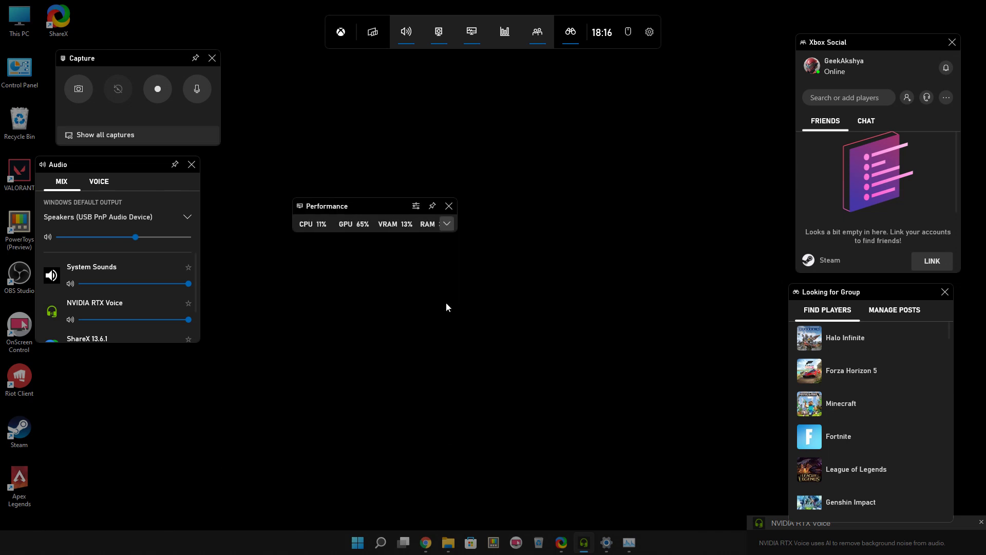
drag(352, 213, 14, 535)
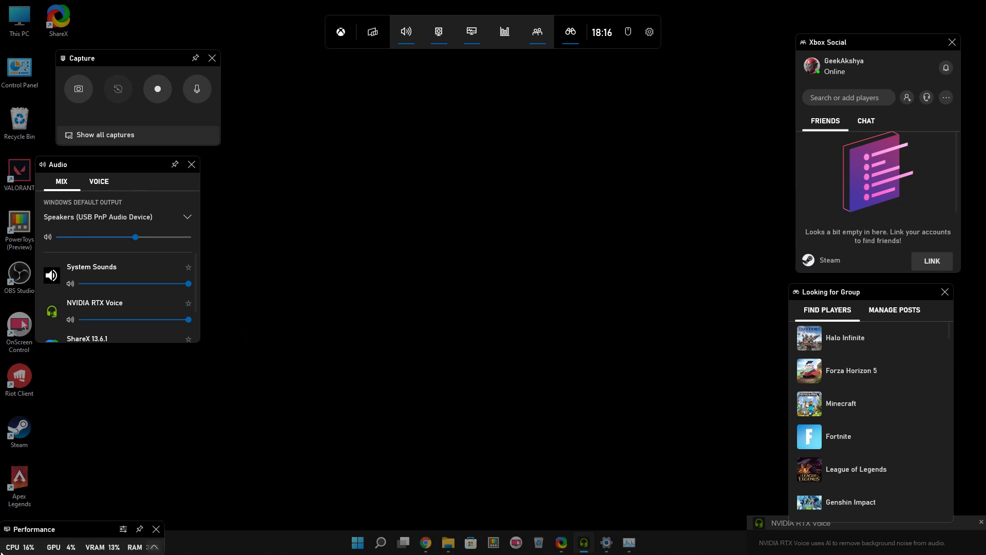
Step: Pin the collapsed Performance widget and click the desktop to close the Game Bar overlay
click(140, 530)
click(435, 225)
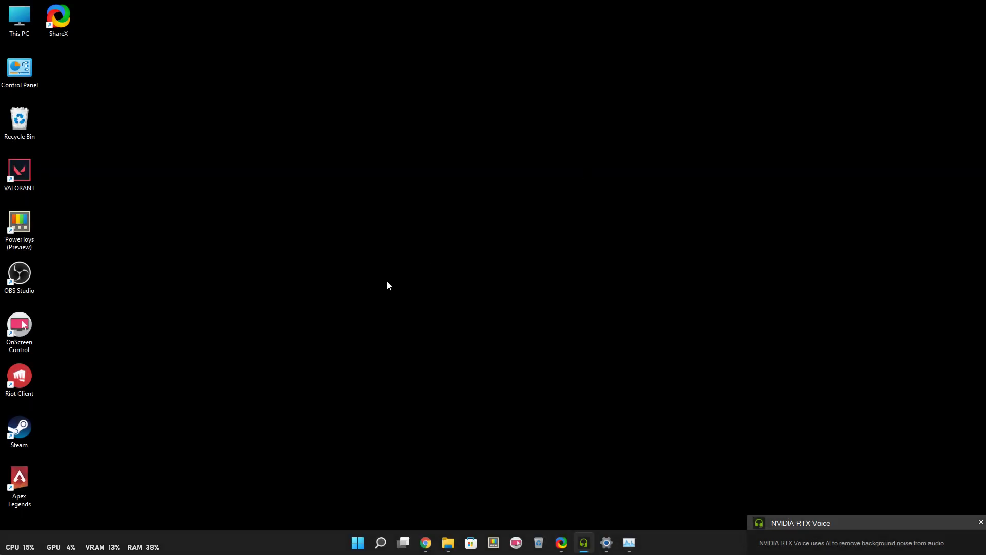